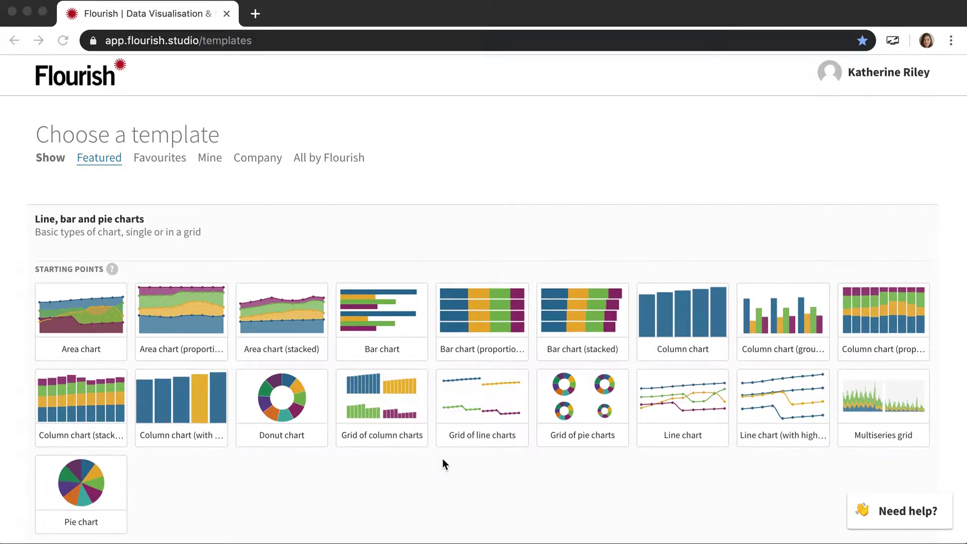
Step: Scroll the template gallery down to the Projection map starters, from Argentina to World
{"action": "scroll", "coordinate": [443, 461], "scroll_direction": "down", "scroll_amount": 2}
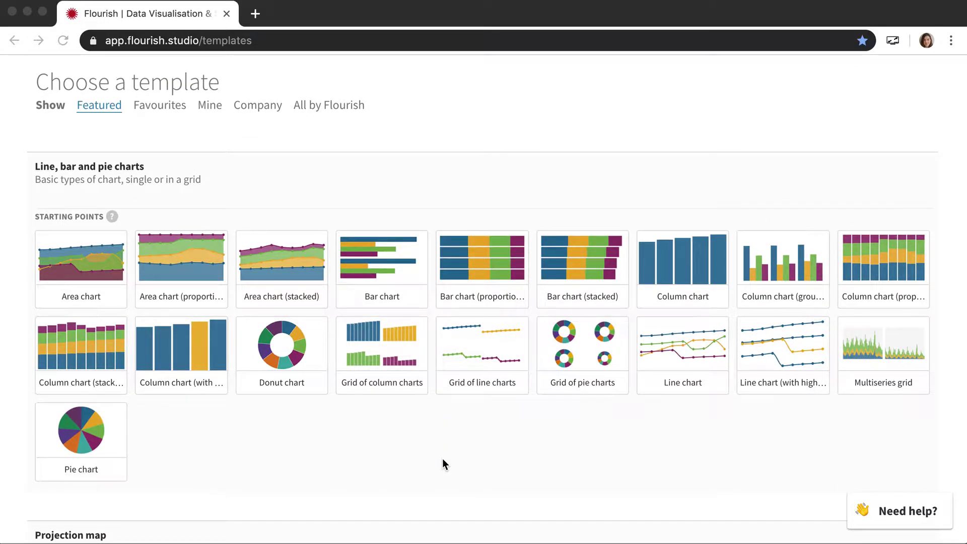
{"action": "scroll", "coordinate": [443, 461], "scroll_direction": "down", "scroll_amount": 6}
{"action": "scroll", "coordinate": [442, 459], "scroll_direction": "down", "scroll_amount": 1}
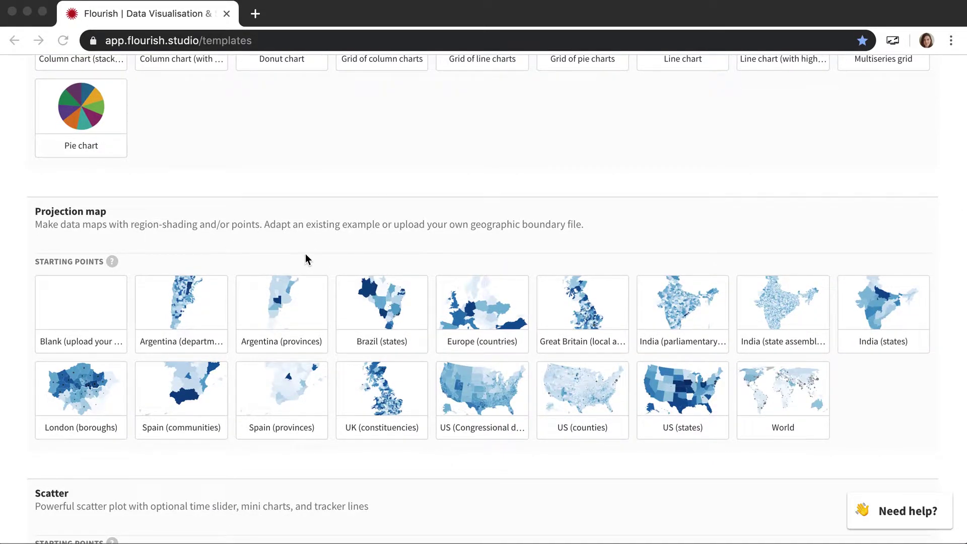
{"action": "scroll", "coordinate": [306, 253], "scroll_direction": "down", "scroll_amount": 1}
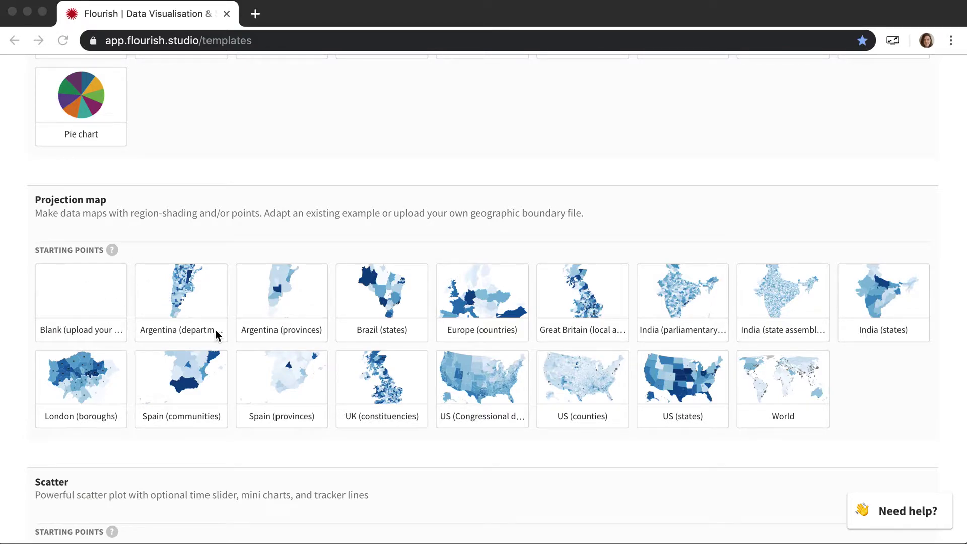
{"action": "scroll", "coordinate": [216, 330], "scroll_direction": "down", "scroll_amount": 1}
Step: Start a US (counties) projection map and inspect county income and city population tooltips
{"action": "left_click", "coordinate": [599, 381]}
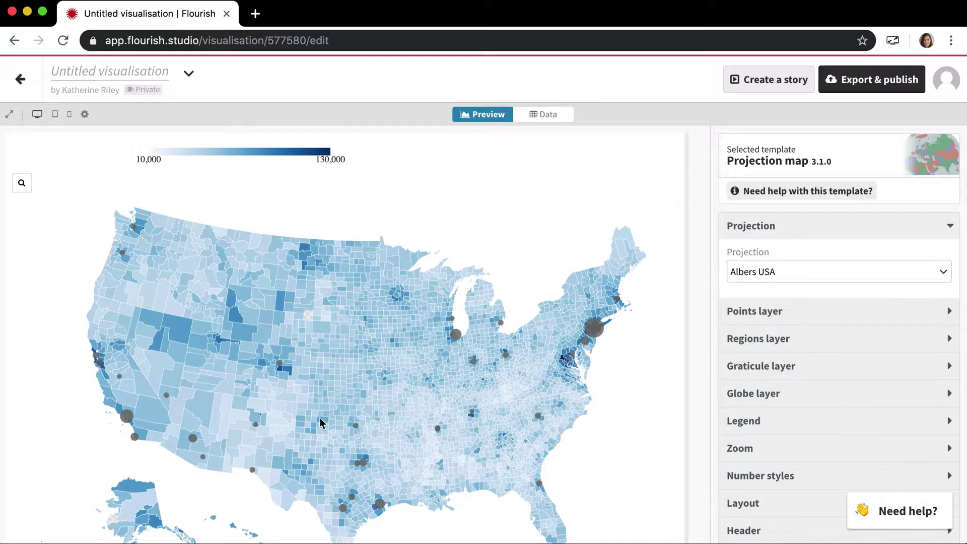
{"action": "scroll", "coordinate": [320, 418], "scroll_direction": "down", "scroll_amount": 1}
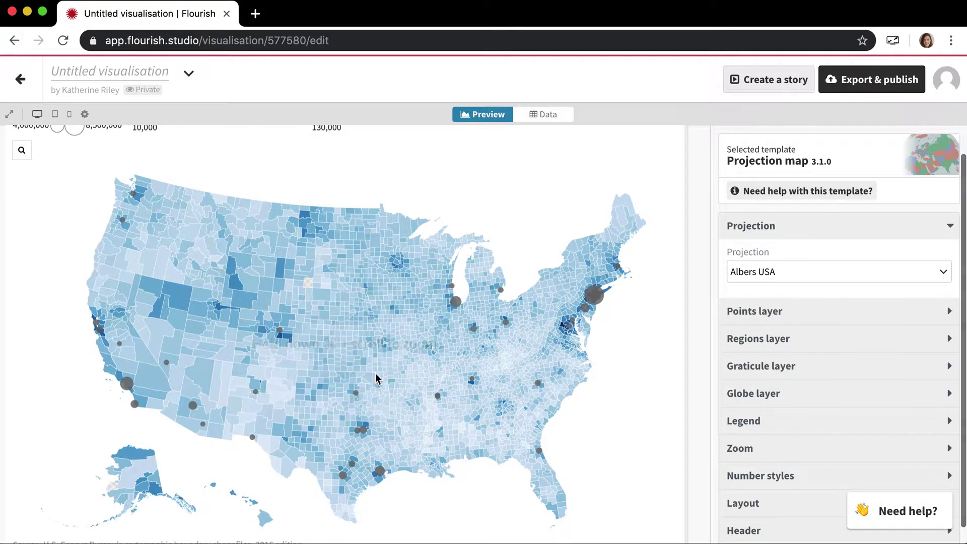
{"action": "scroll", "coordinate": [398, 373], "scroll_direction": "up", "scroll_amount": 1}
{"action": "scroll", "coordinate": [409, 373], "scroll_direction": "down", "scroll_amount": 2}
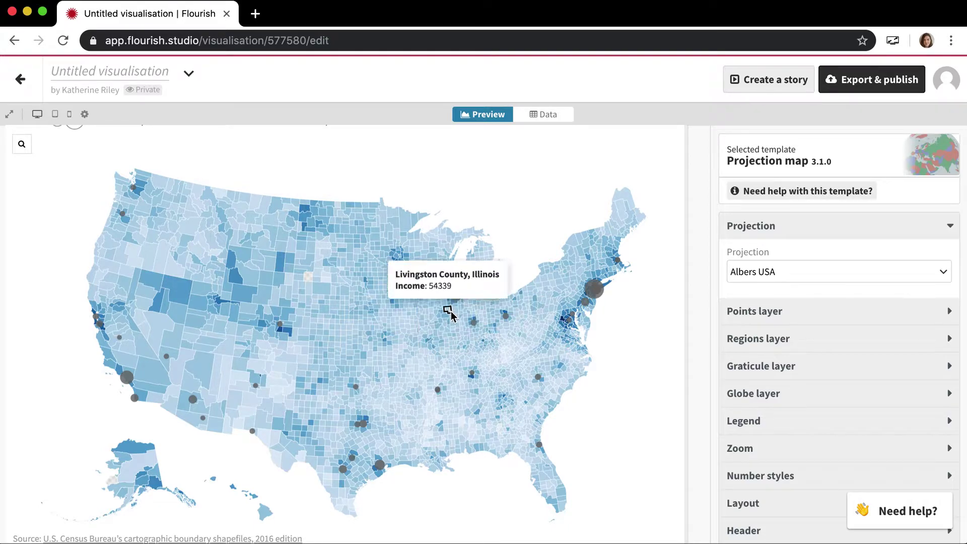
{"action": "mouse_move", "coordinate": [456, 298]}
{"action": "mouse_move", "coordinate": [592, 300]}
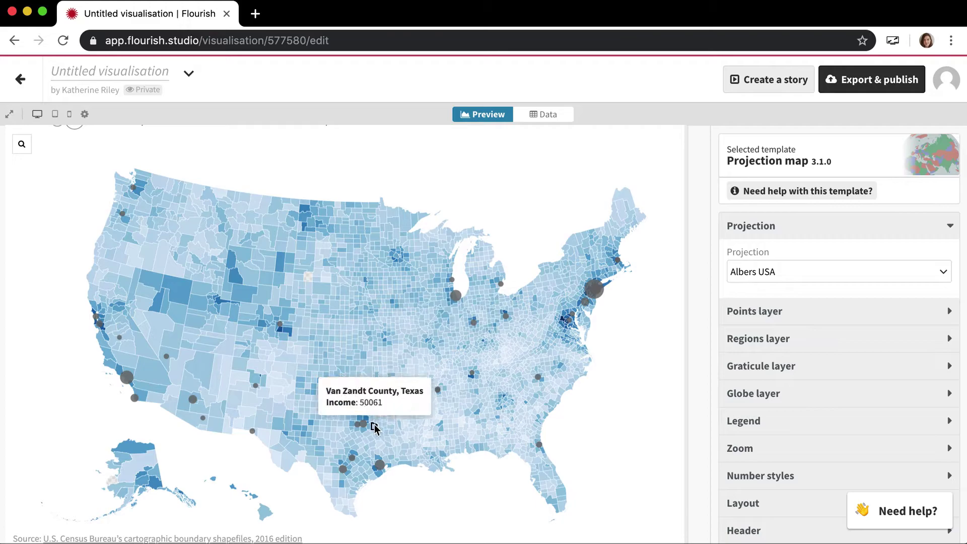
Step: Go back to a new visualisation's gallery and scroll to the Connections globe and Marker map starters
{"action": "left_click", "coordinate": [20, 79]}
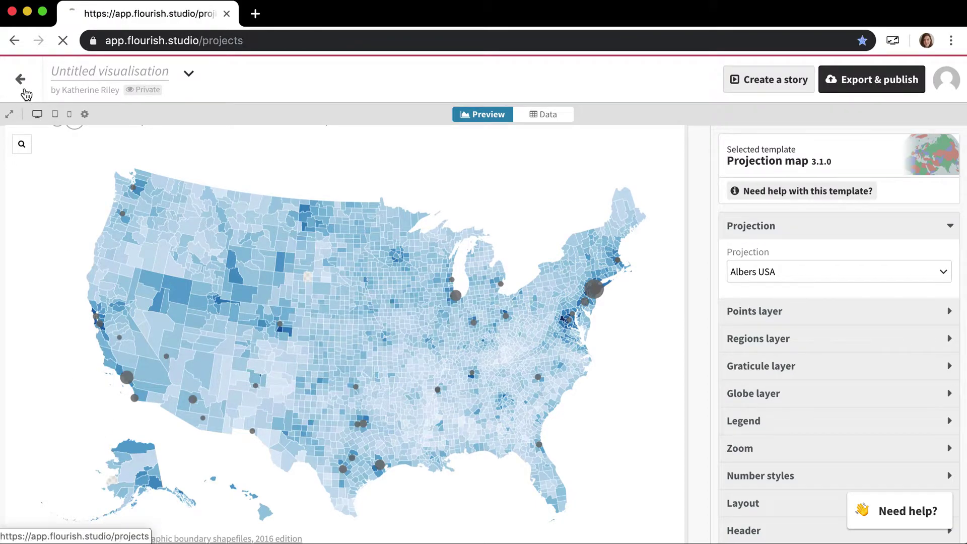
{"action": "left_click", "coordinate": [140, 141]}
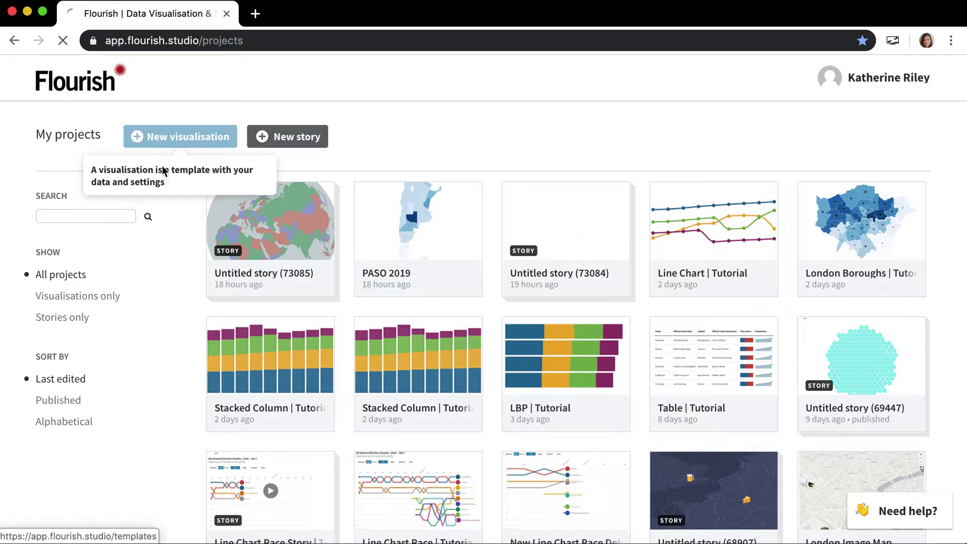
{"action": "scroll", "coordinate": [312, 376], "scroll_direction": "down", "scroll_amount": 15}
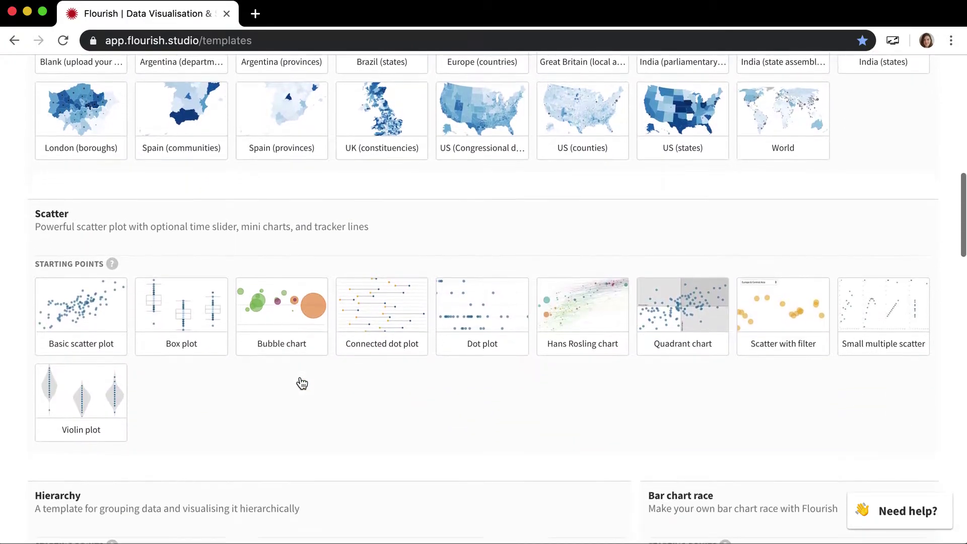
{"action": "scroll", "coordinate": [302, 384], "scroll_direction": "down", "scroll_amount": 5}
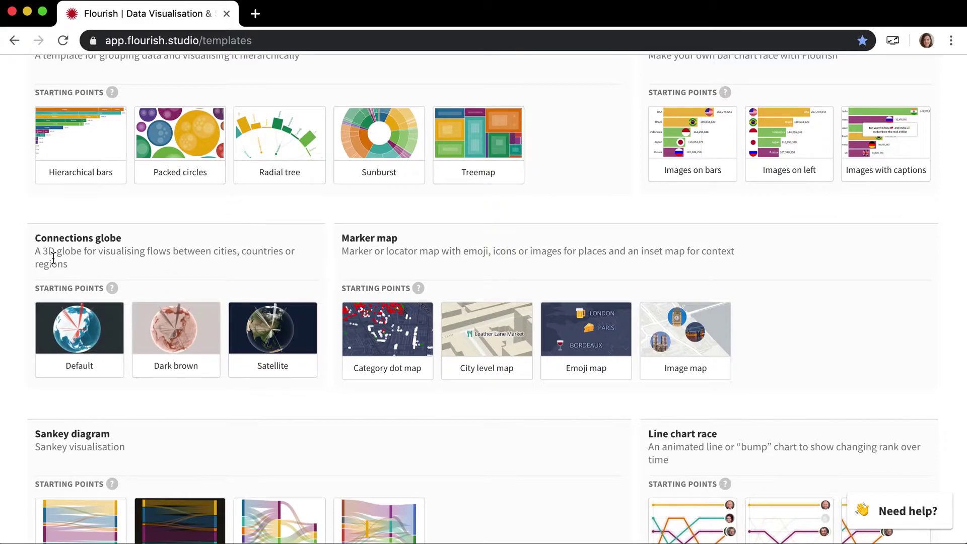
{"action": "right_click", "coordinate": [99, 340]}
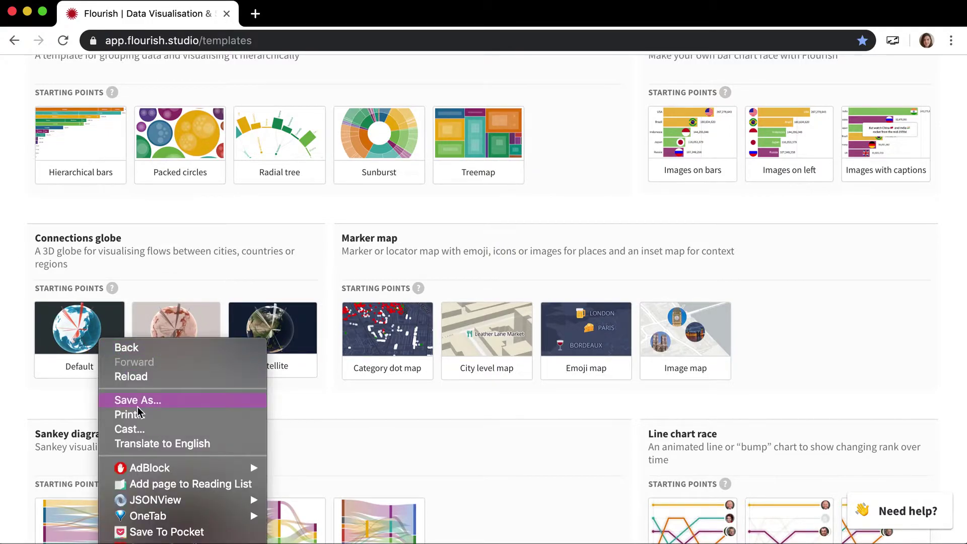
{"action": "left_click", "coordinate": [101, 325]}
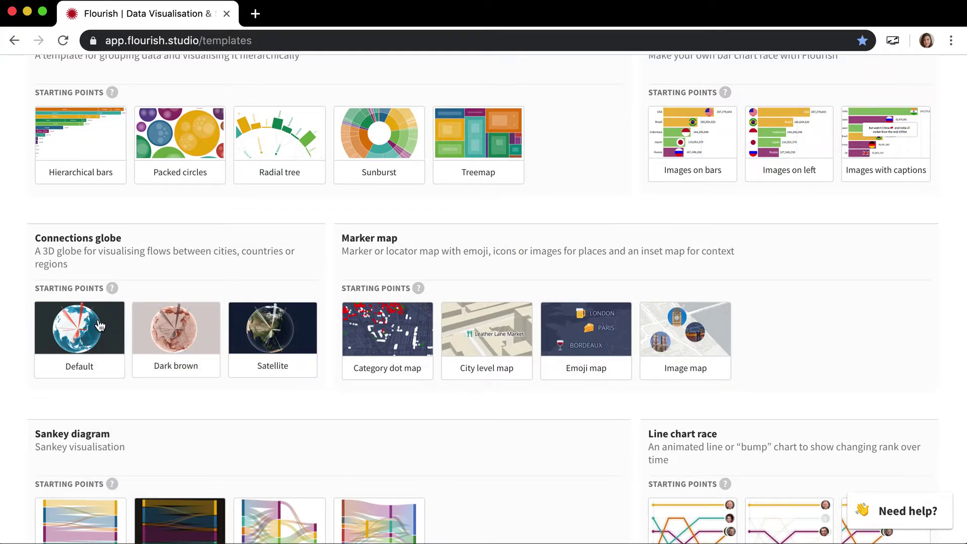
Step: Create a Default Connections globe and spin it toward Europe, East Asia and Africa
{"action": "left_click", "coordinate": [100, 324]}
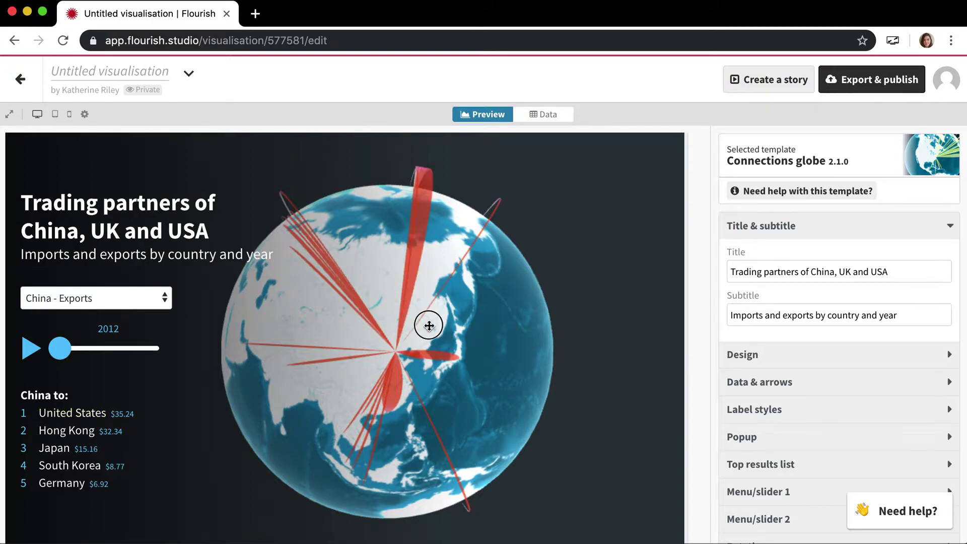
{"action": "left_click_drag", "start_coordinate": [425, 324], "coordinate": [628, 341]}
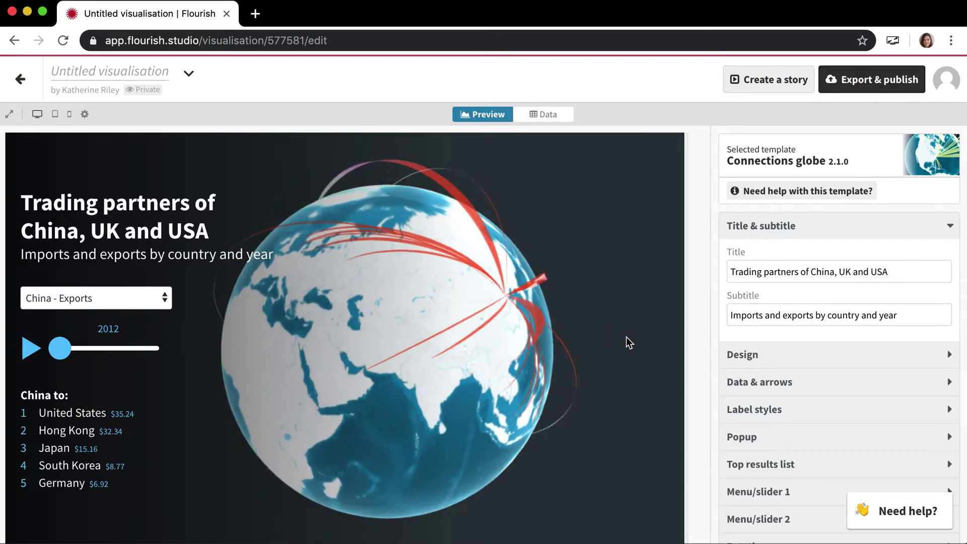
{"action": "left_click_drag", "start_coordinate": [426, 319], "coordinate": [457, 391]}
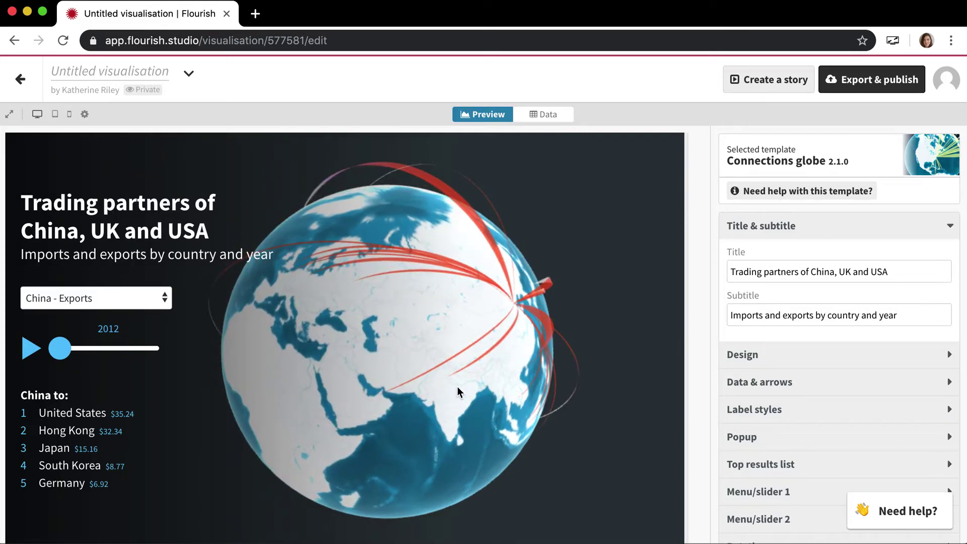
{"action": "left_click_drag", "start_coordinate": [382, 390], "coordinate": [351, 239]}
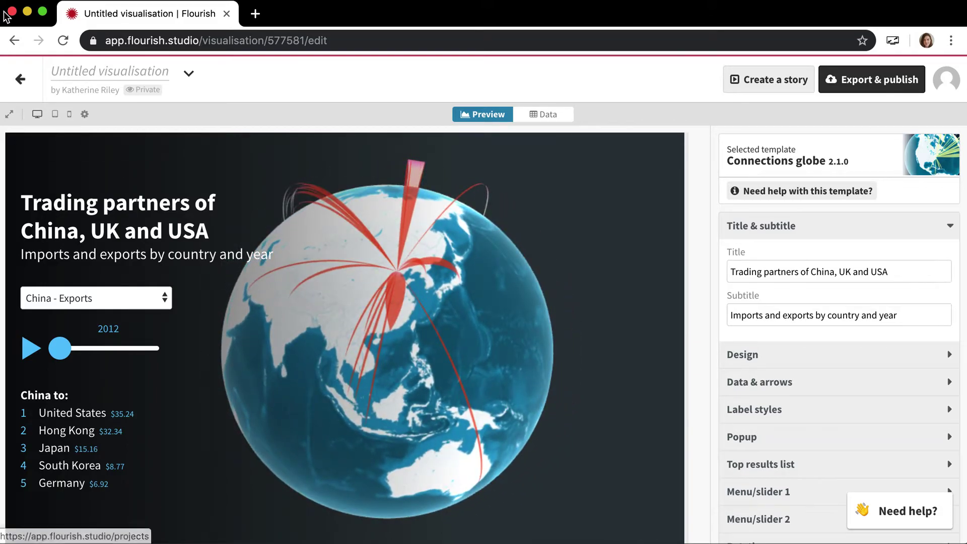
{"action": "left_click", "coordinate": [14, 41]}
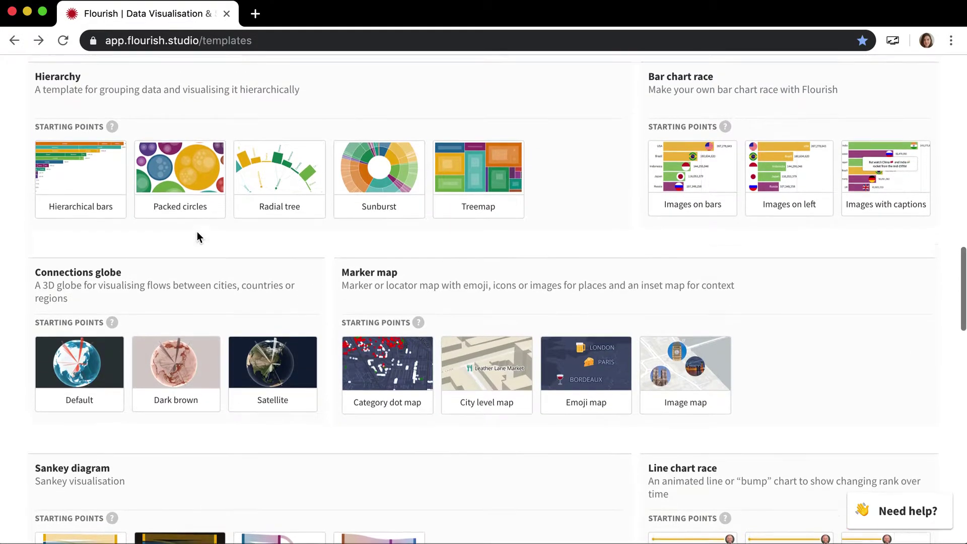
Step: Scroll the gallery to the Marker map section's Category dot map starter
{"action": "scroll", "coordinate": [197, 234], "scroll_direction": "down", "scroll_amount": 4}
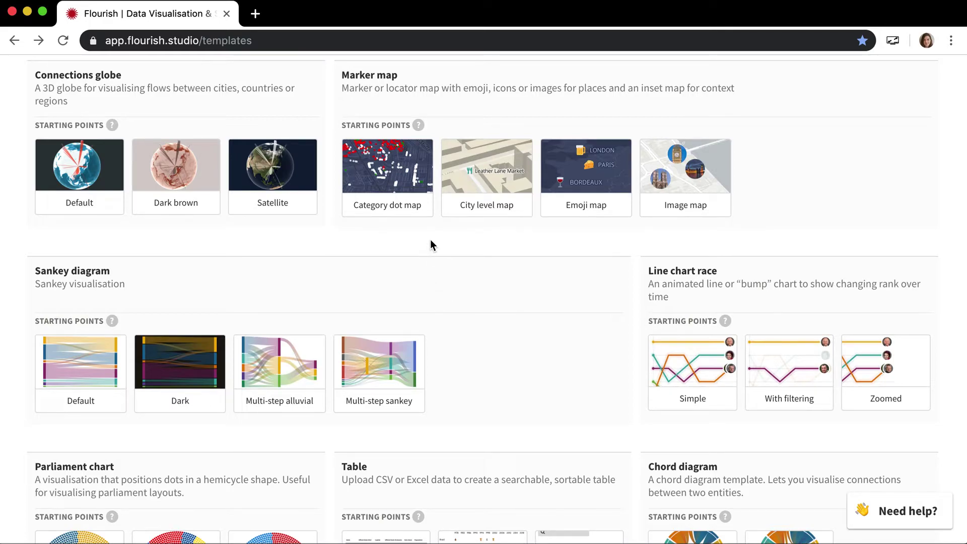
{"action": "scroll", "coordinate": [388, 274], "scroll_direction": "up", "scroll_amount": 1}
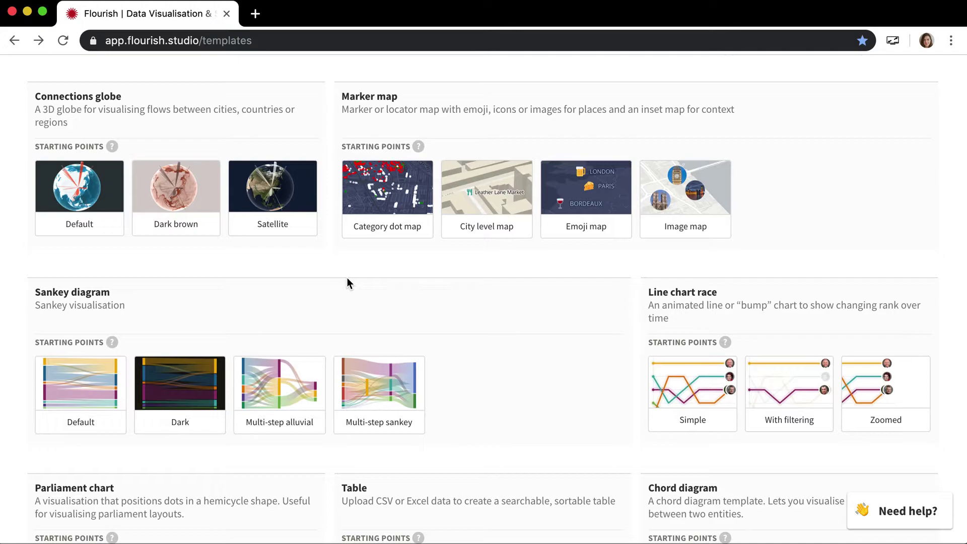
{"action": "scroll", "coordinate": [439, 308], "scroll_direction": "down", "scroll_amount": 7}
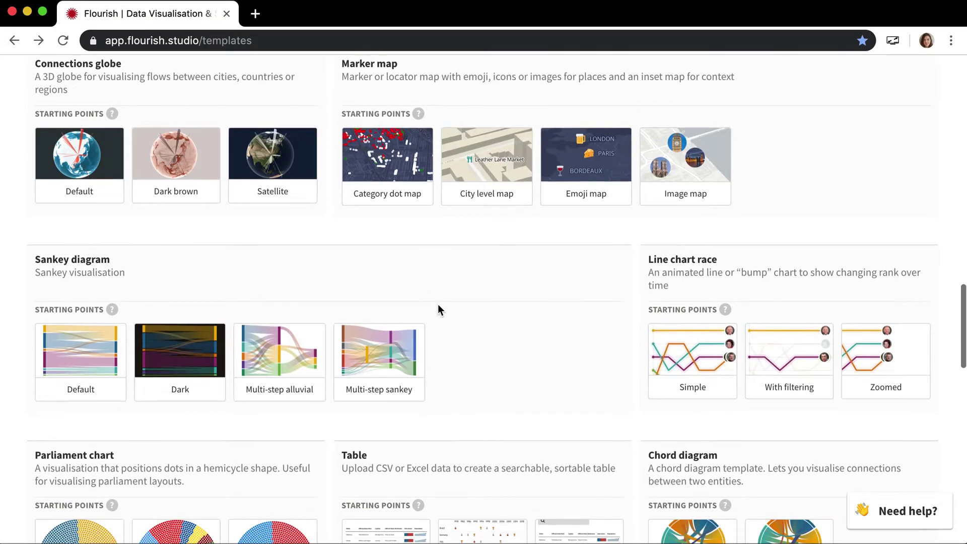
{"action": "scroll", "coordinate": [437, 305], "scroll_direction": "down", "scroll_amount": 7}
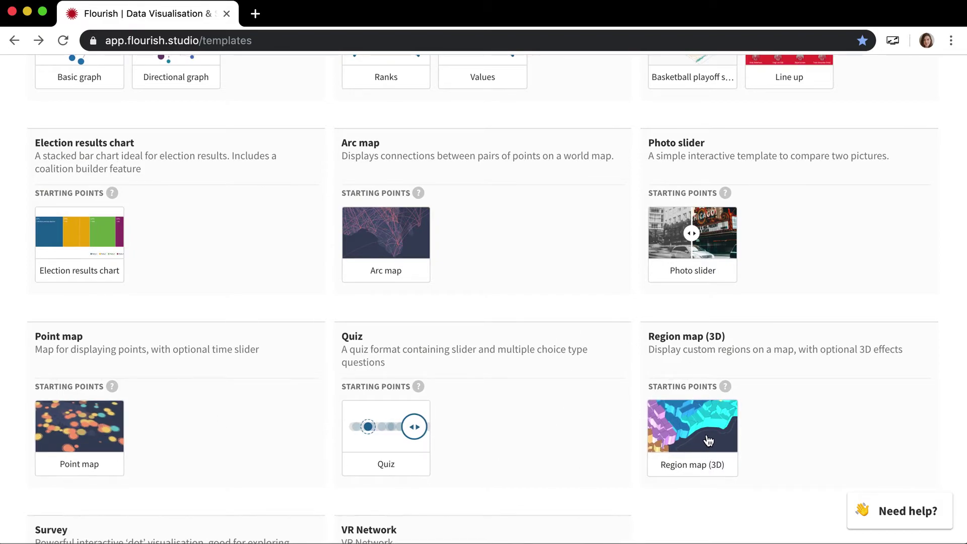
{"action": "scroll", "coordinate": [709, 441], "scroll_direction": "down", "scroll_amount": 1}
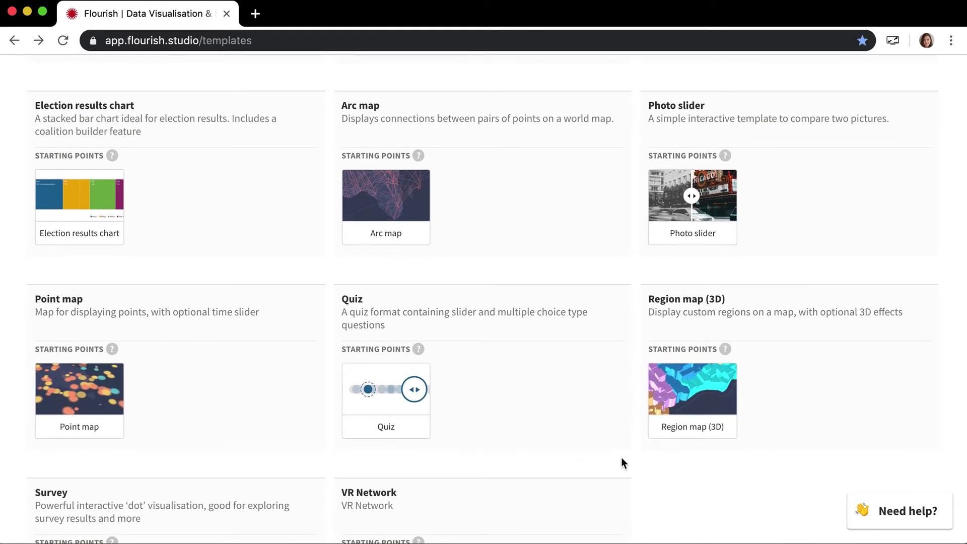
{"action": "scroll", "coordinate": [564, 403], "scroll_direction": "up", "scroll_amount": 10}
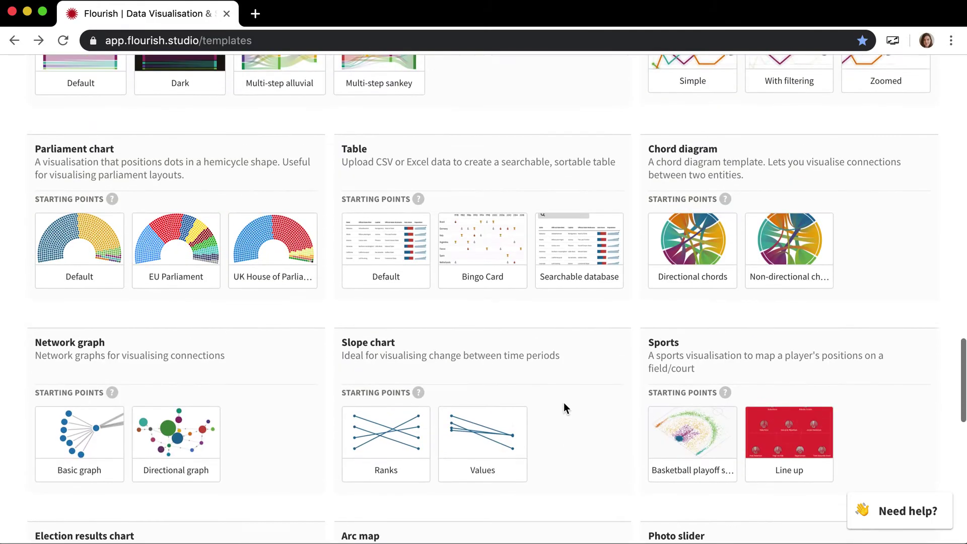
{"action": "scroll", "coordinate": [564, 403], "scroll_direction": "up", "scroll_amount": 3}
{"action": "mouse_move", "coordinate": [410, 263]}
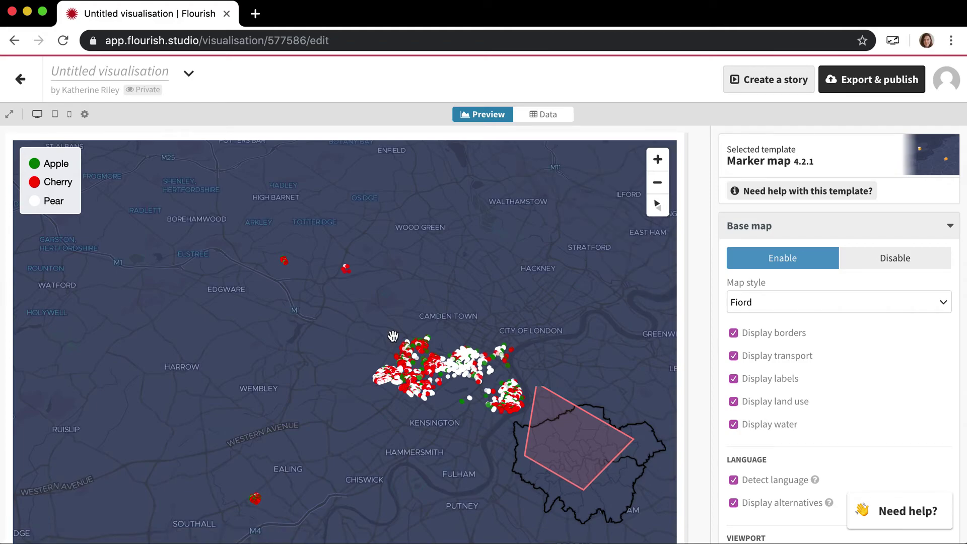
Step: Zoom into the London map and pan toward Kilburn, Hampstead and South Hampstead
{"action": "scroll", "coordinate": [394, 336], "scroll_direction": "up", "scroll_amount": 5}
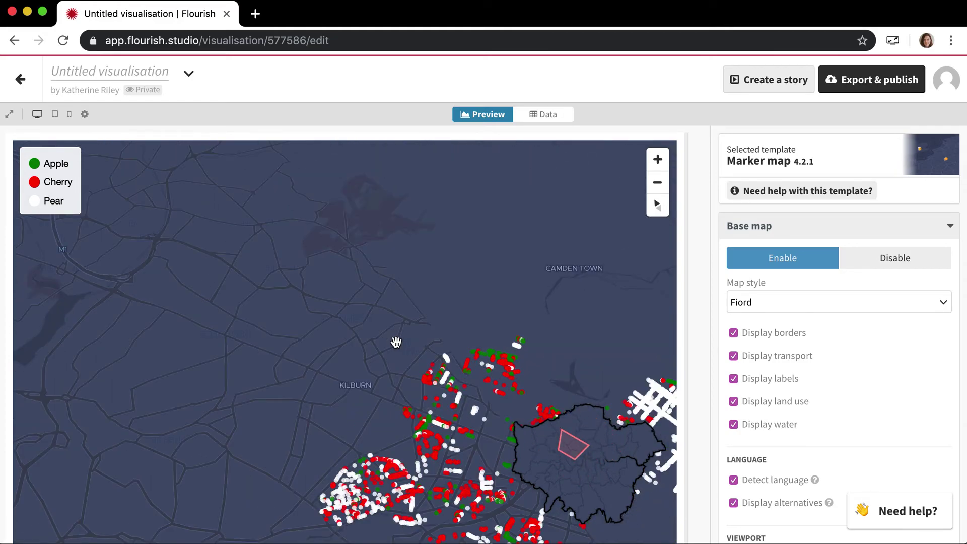
{"action": "left_click", "coordinate": [397, 339]}
{"action": "left_click_drag", "start_coordinate": [397, 339], "coordinate": [408, 272]}
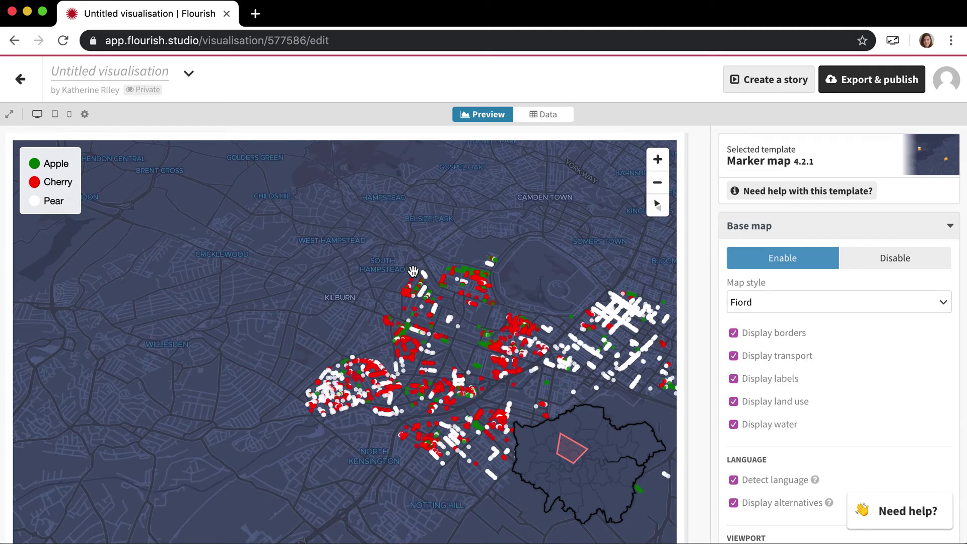
{"action": "scroll", "coordinate": [413, 272], "scroll_direction": "up", "scroll_amount": 1}
{"action": "scroll", "coordinate": [413, 271], "scroll_direction": "up", "scroll_amount": 3}
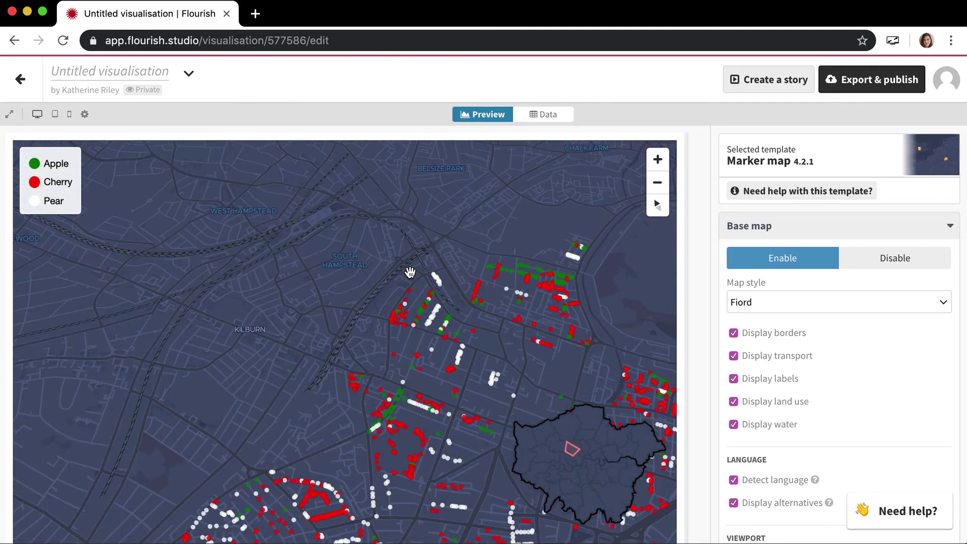
{"action": "left_click", "coordinate": [288, 285]}
{"action": "left_click_drag", "start_coordinate": [289, 285], "coordinate": [297, 261]}
Step: Zoom closer around Maida Vale, then tilt and rotate the map into 3D perspective
{"action": "scroll", "coordinate": [408, 322], "scroll_direction": "up", "scroll_amount": 3}
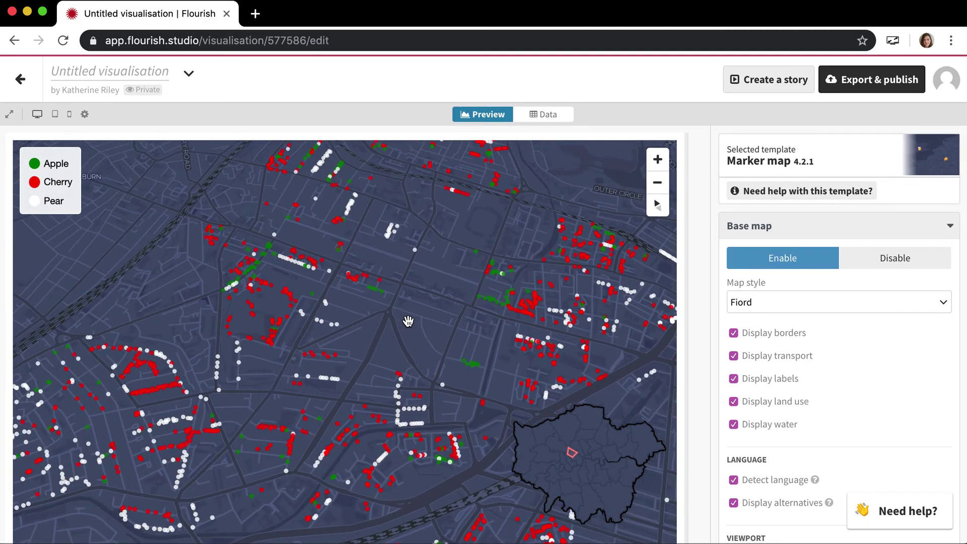
{"action": "left_click", "coordinate": [414, 313]}
{"action": "left_click_drag", "start_coordinate": [414, 312], "coordinate": [446, 254]}
{"action": "left_click_drag", "start_coordinate": [462, 294], "coordinate": [613, 235]}
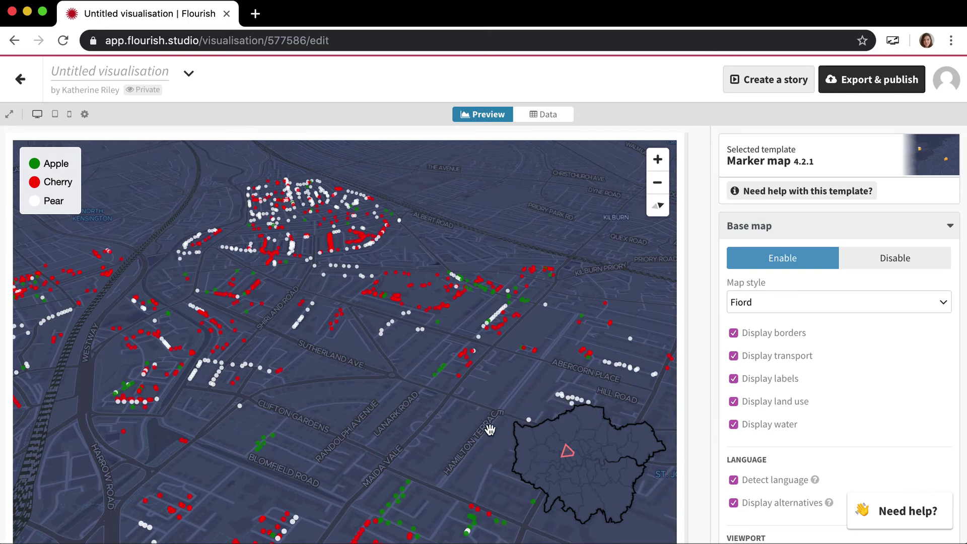
Step: Zoom back out to show the tree points across the tilted London map
{"action": "scroll", "coordinate": [429, 438], "scroll_direction": "down", "scroll_amount": 2}
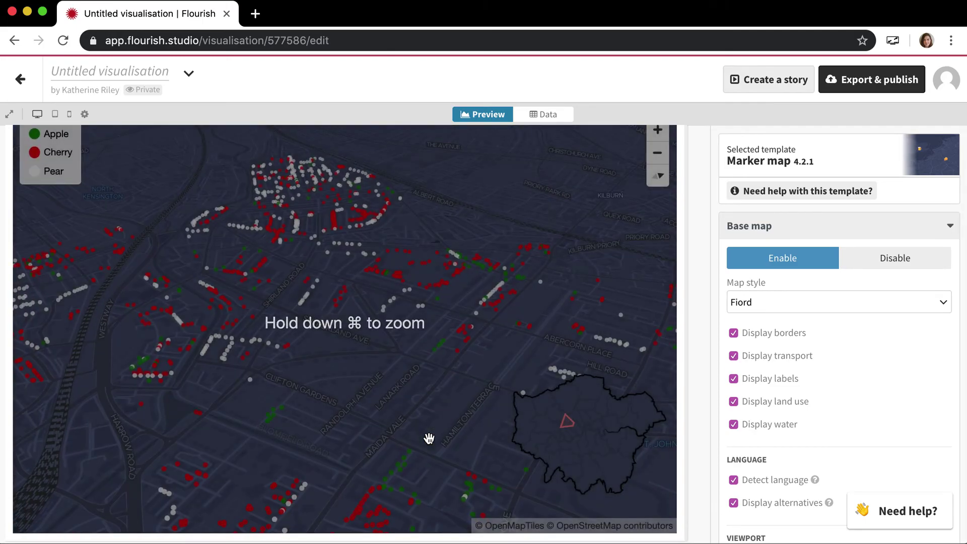
{"action": "scroll", "coordinate": [429, 434], "scroll_direction": "down", "scroll_amount": 5}
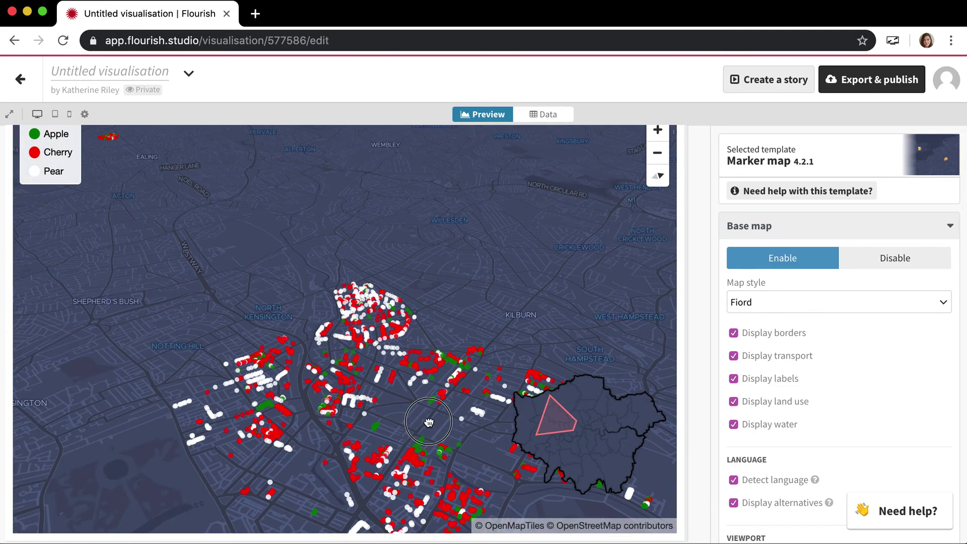
{"action": "scroll", "coordinate": [419, 374], "scroll_direction": "down", "scroll_amount": 2}
{"action": "scroll", "coordinate": [419, 374], "scroll_direction": "down", "scroll_amount": 3}
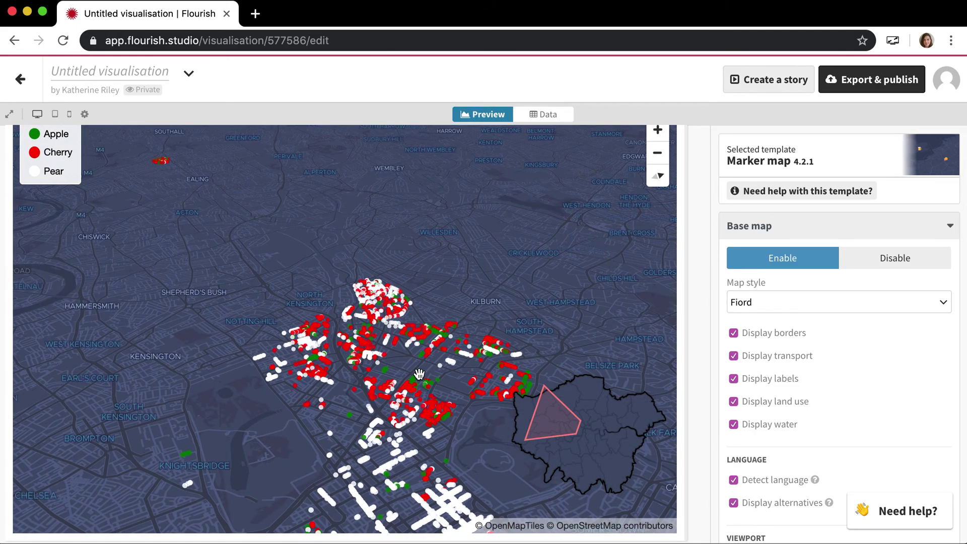
{"action": "scroll", "coordinate": [419, 374], "scroll_direction": "down", "scroll_amount": 2}
{"action": "scroll", "coordinate": [385, 350], "scroll_direction": "down", "scroll_amount": 2}
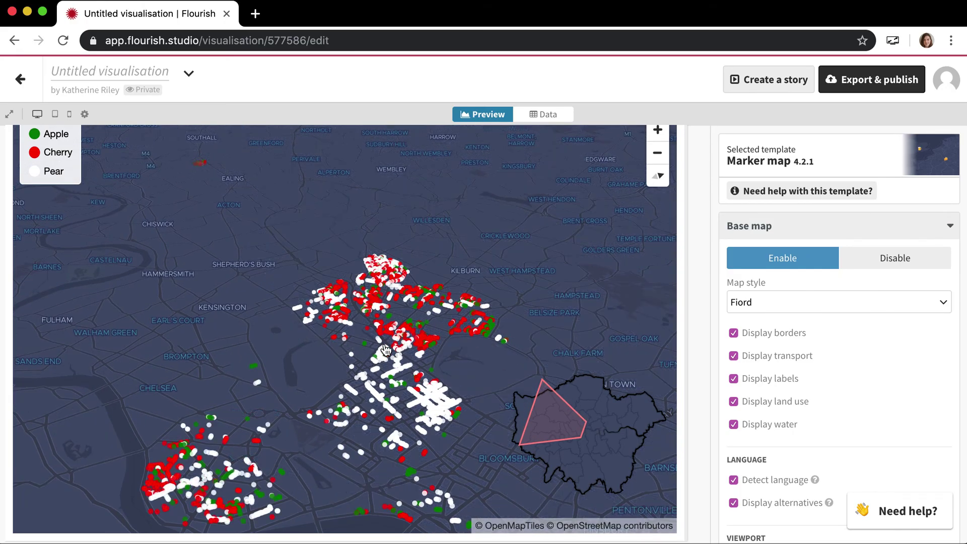